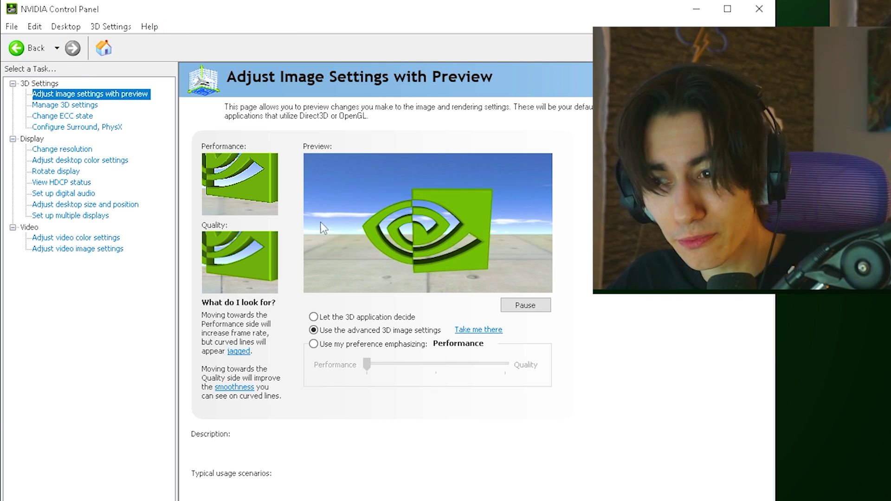
Step: Go to Manage 3D settings under 3D Settings to show the Global Settings feature list
mouse_move(360, 329)
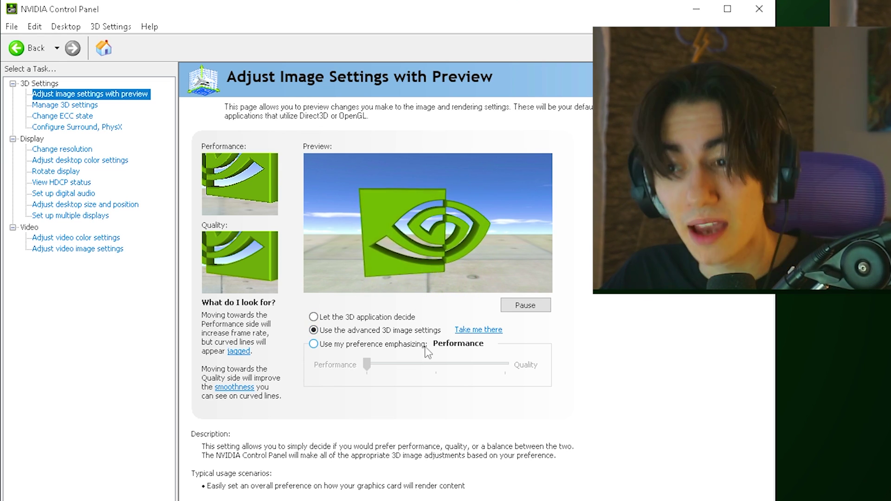
click(61, 106)
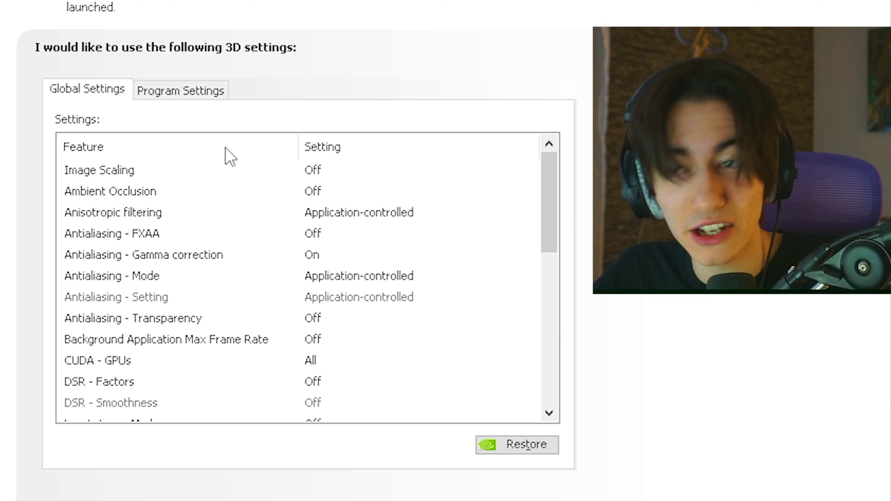
click(333, 178)
click(332, 177)
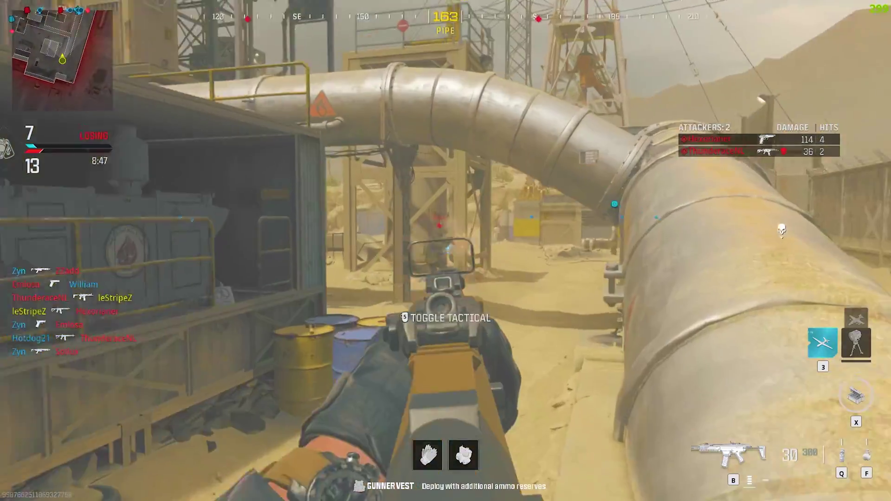
click(446, 251)
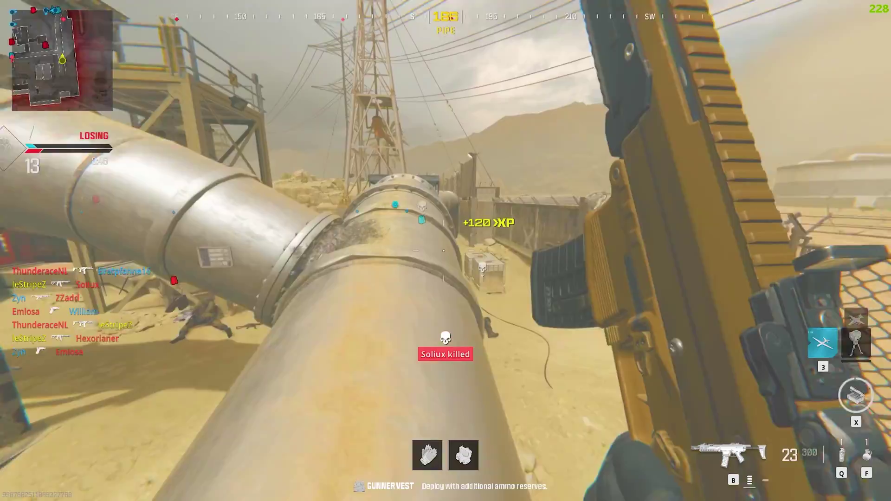
key(w)
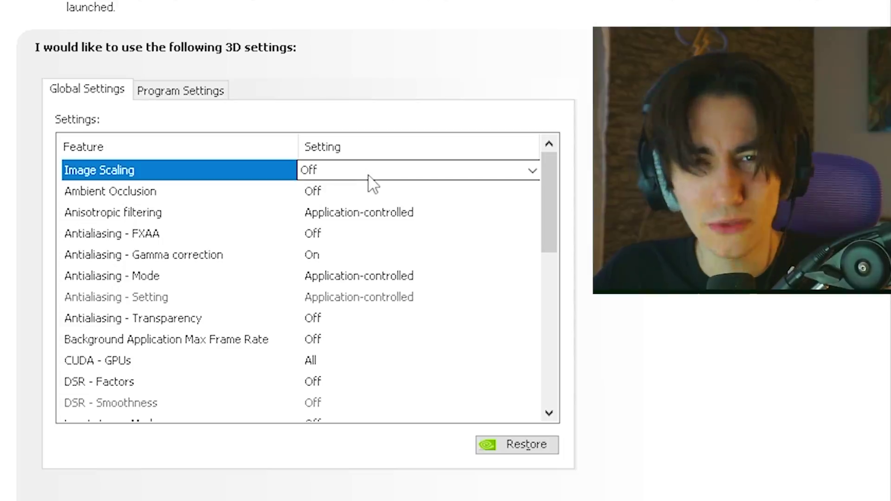
click(148, 195)
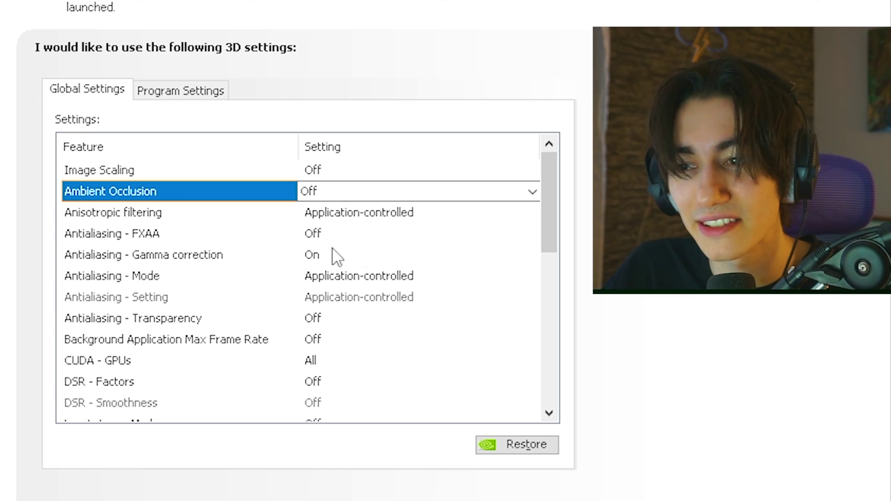
scroll(548, 221, down, 2)
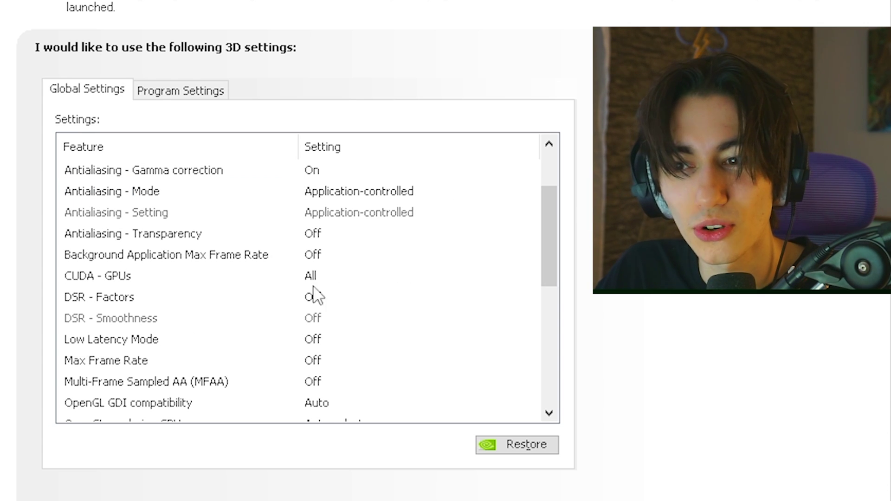
click(350, 255)
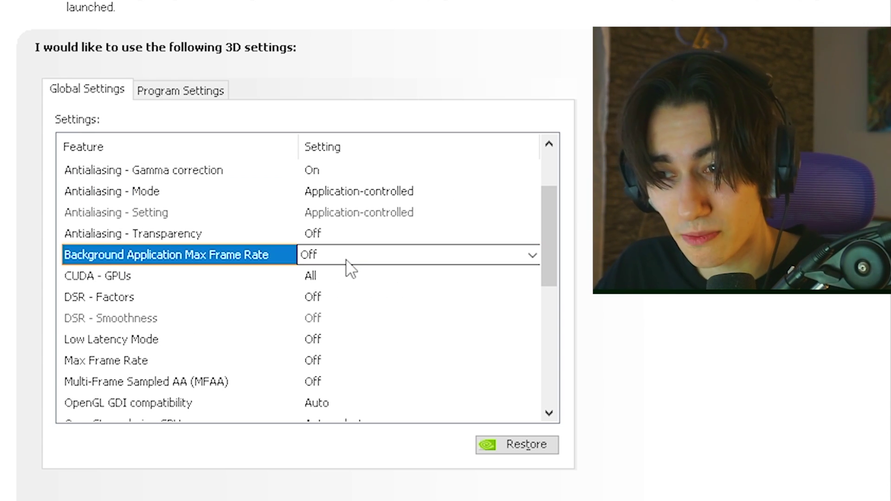
click(344, 258)
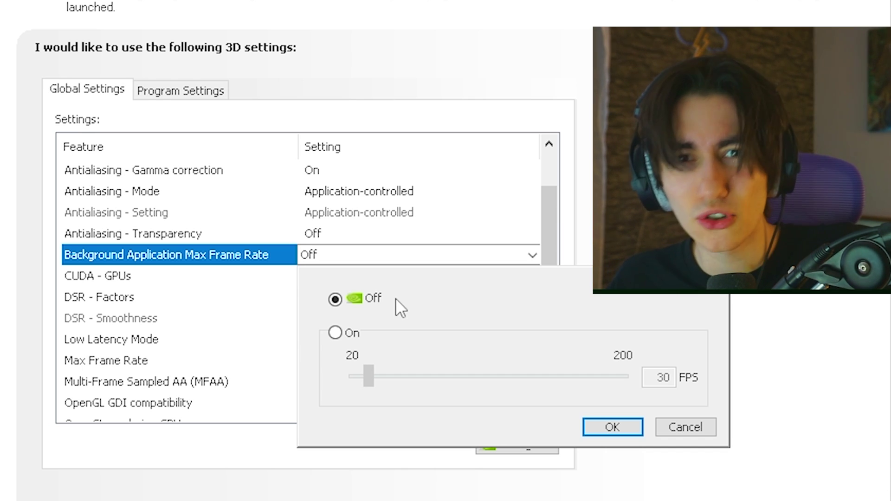
click(335, 332)
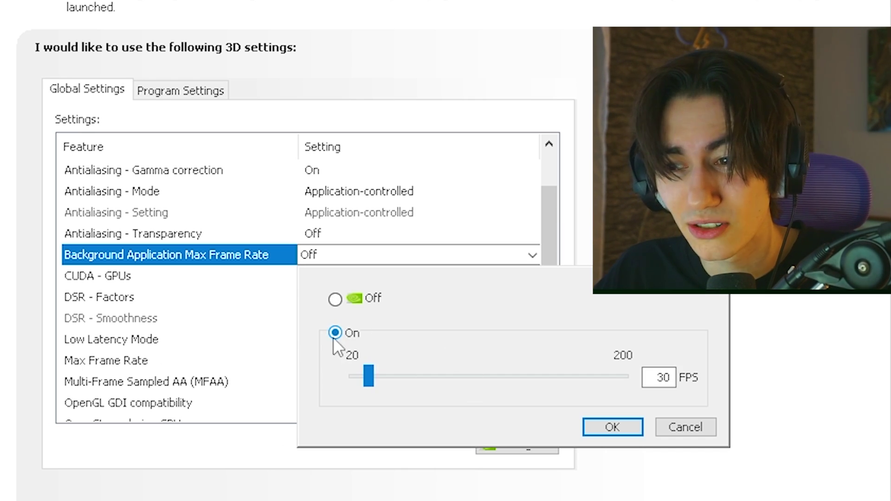
click(335, 299)
click(618, 424)
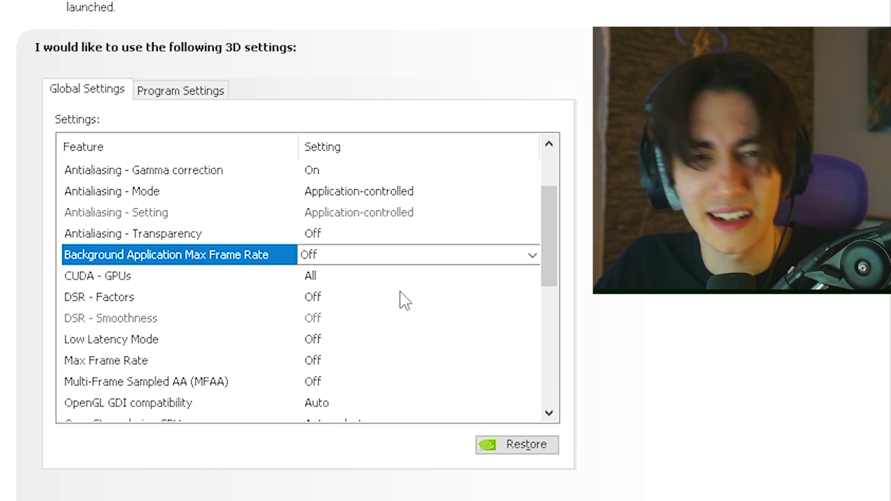
click(324, 276)
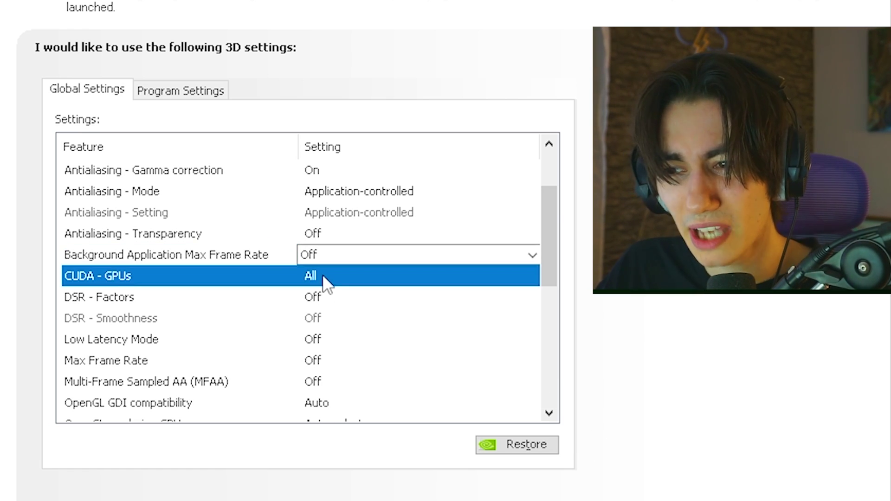
click(323, 276)
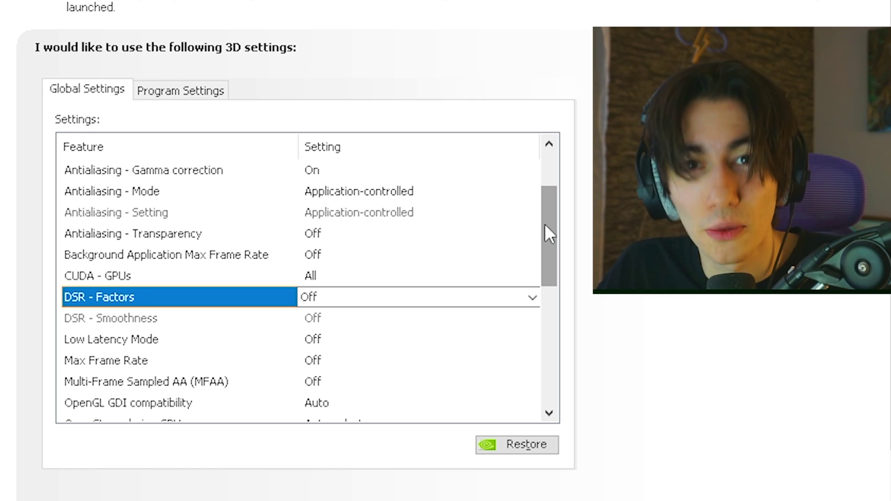
Step: Change the global Low Latency Mode setting to Ultra
drag(545, 223, 547, 246)
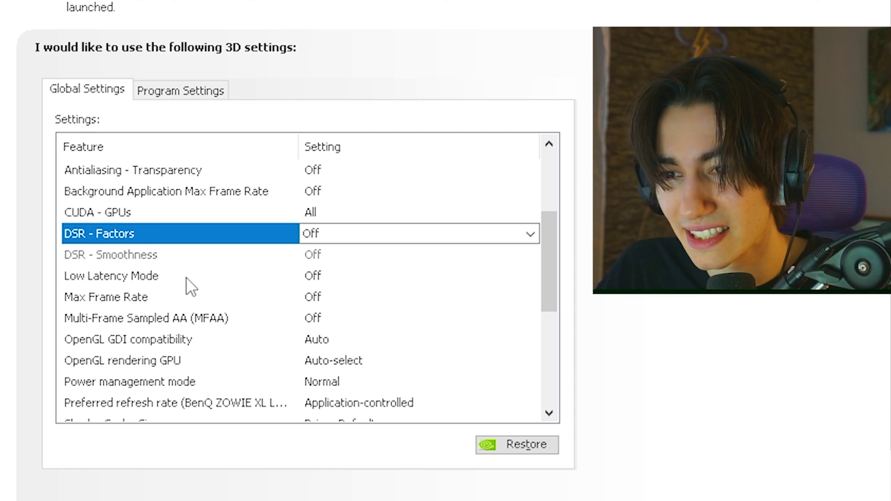
click(322, 276)
click(338, 279)
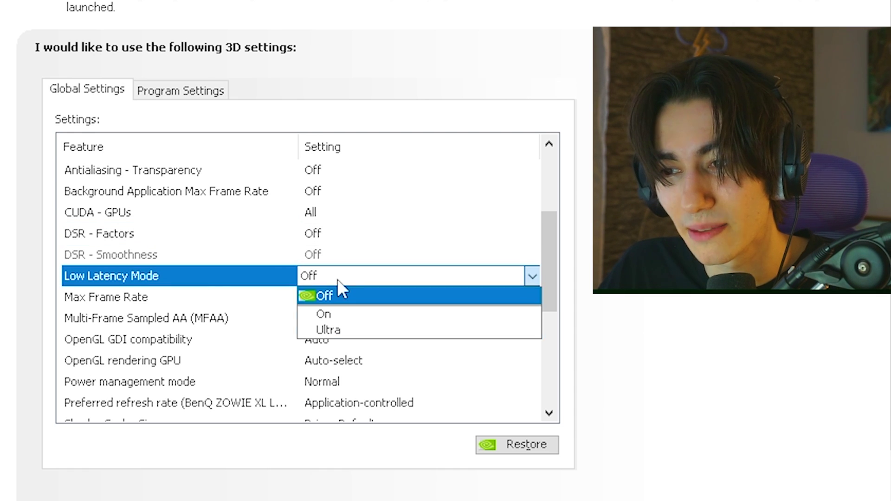
click(327, 329)
drag(549, 214, 540, 269)
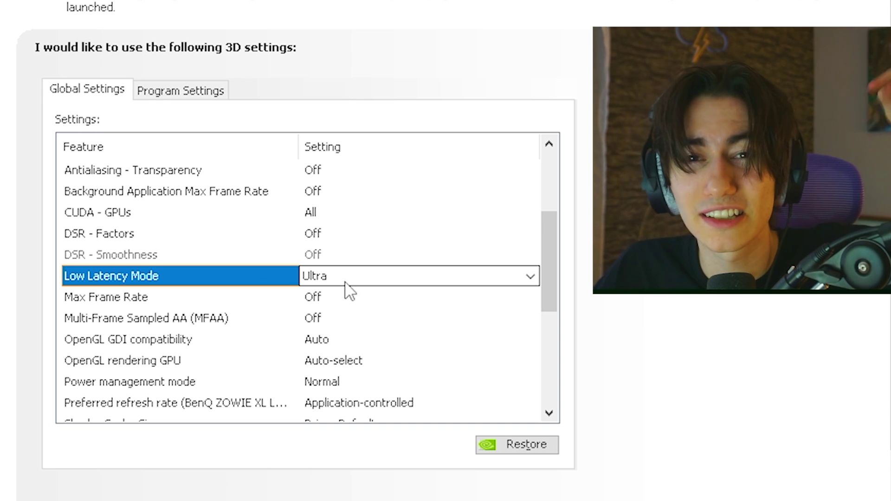
click(369, 297)
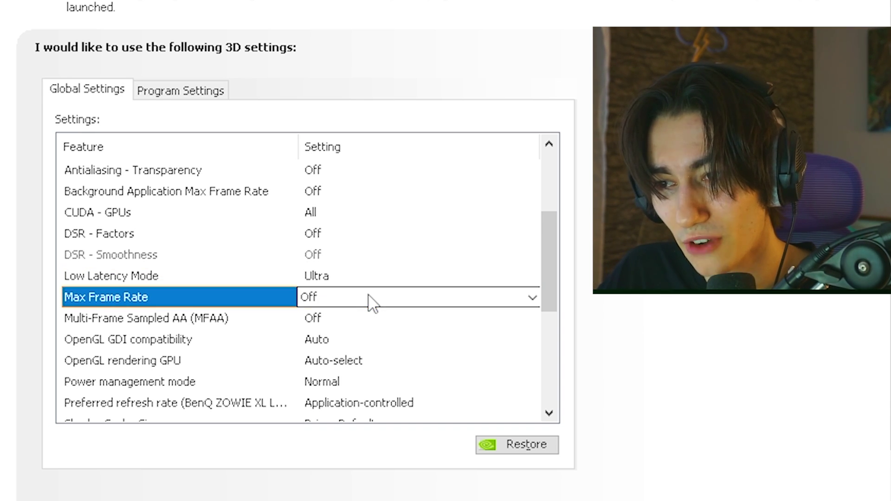
click(367, 304)
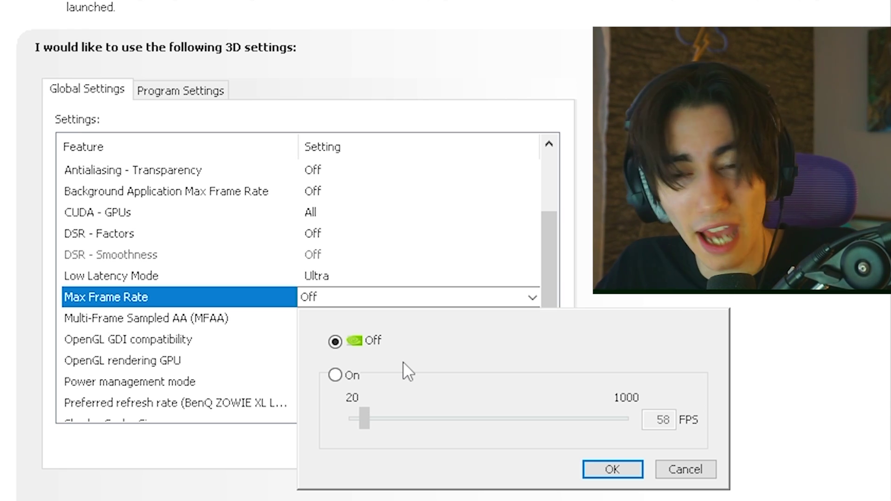
click(335, 375)
drag(364, 419, 394, 418)
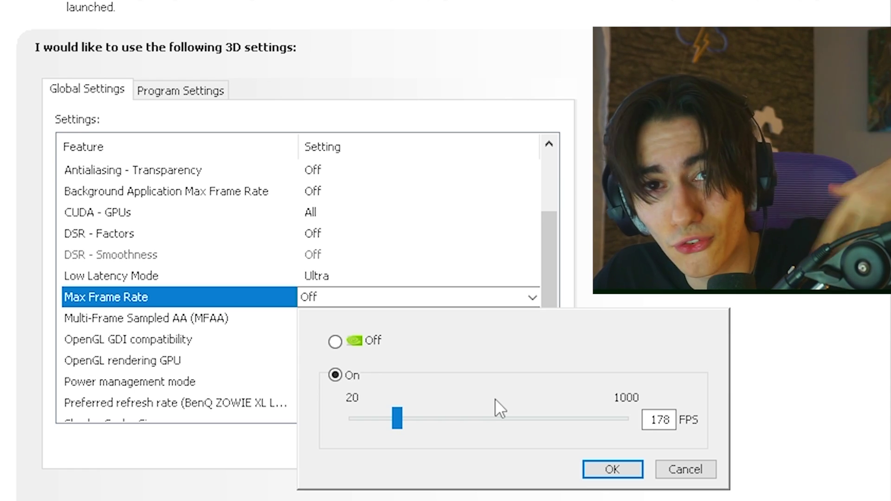
click(387, 301)
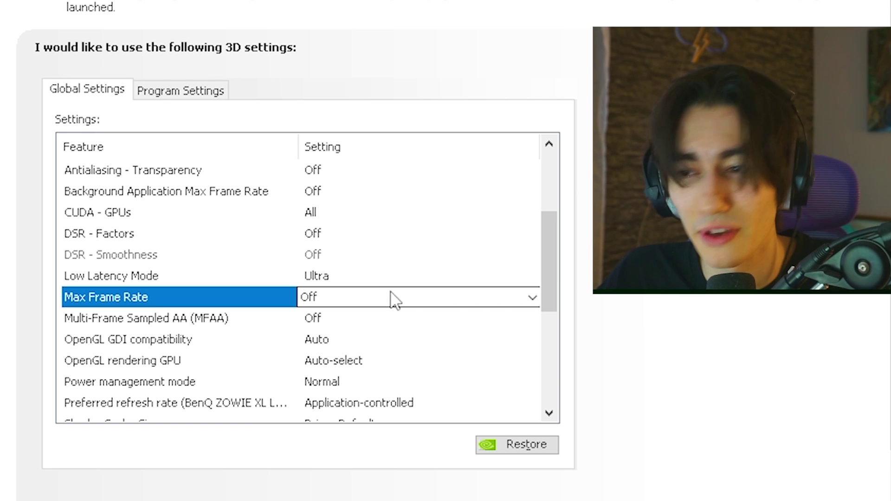
scroll(188, 271, down, 1)
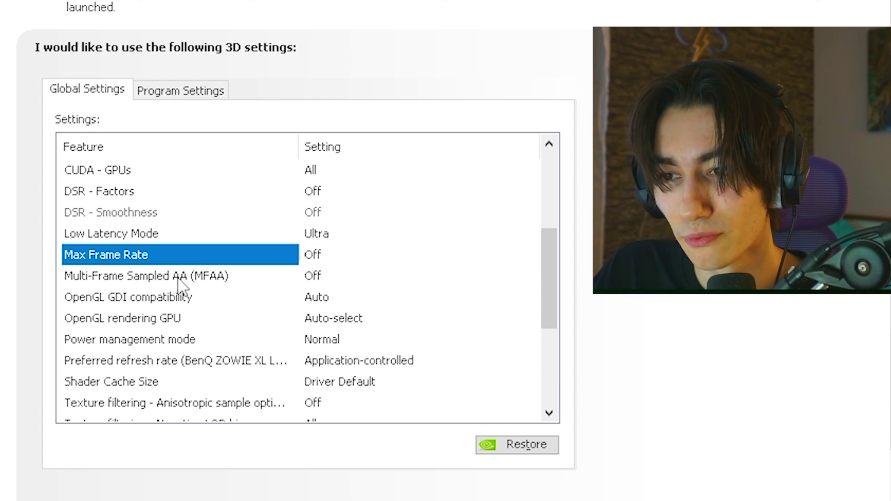
Step: Set Power management mode to Prefer maximum performance
click(329, 277)
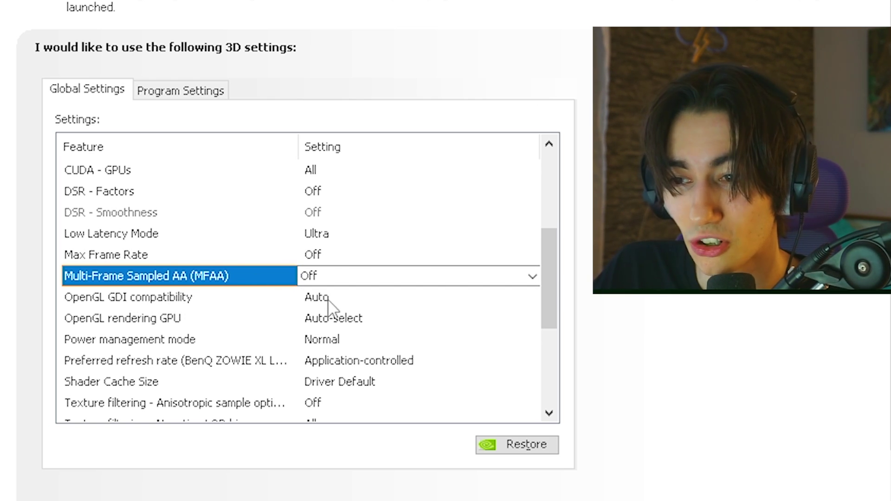
scroll(548, 304, down, 1)
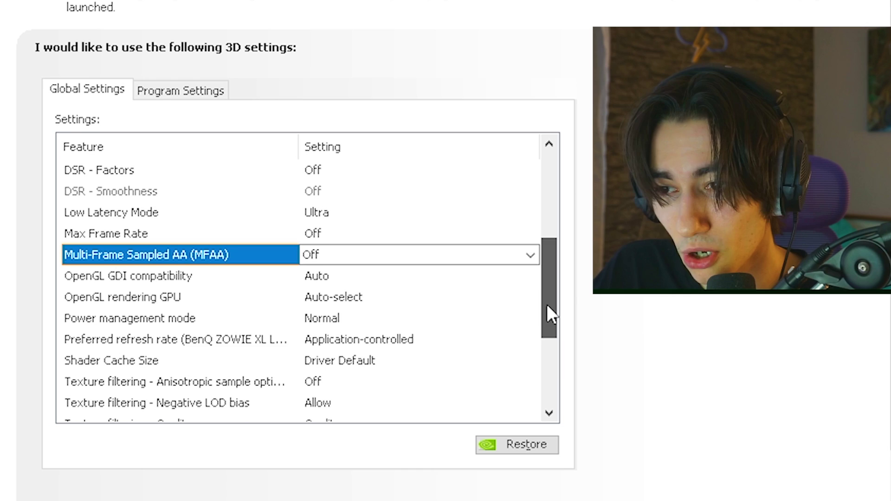
scroll(548, 306, down, 1)
click(330, 297)
click(330, 297)
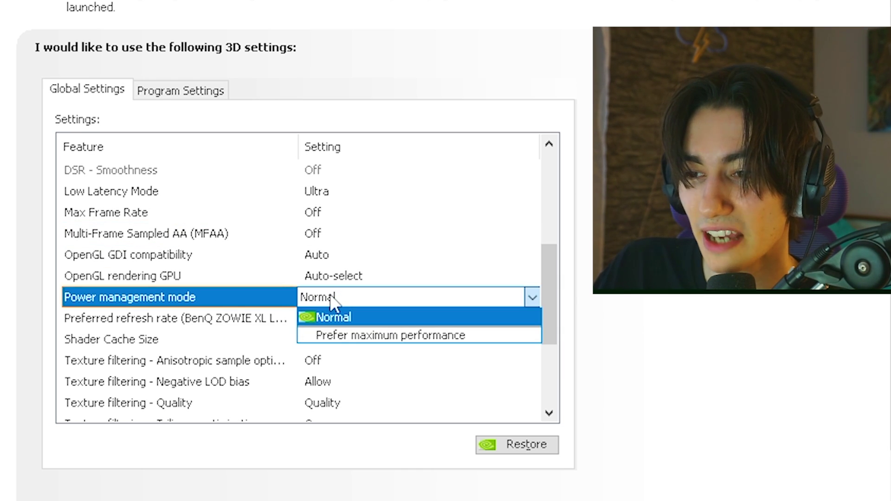
click(341, 336)
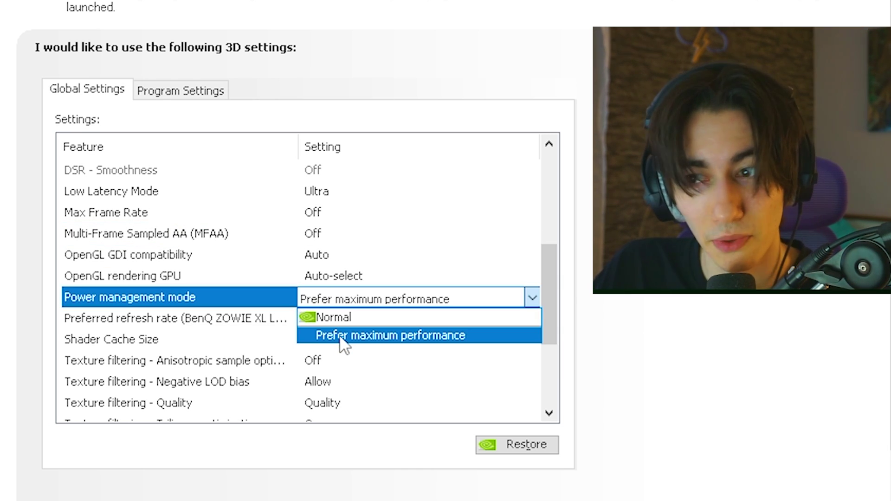
Step: Set Preferred refresh rate to Highest available
scroll(487, 279, up, 5)
scroll(547, 279, down, 7)
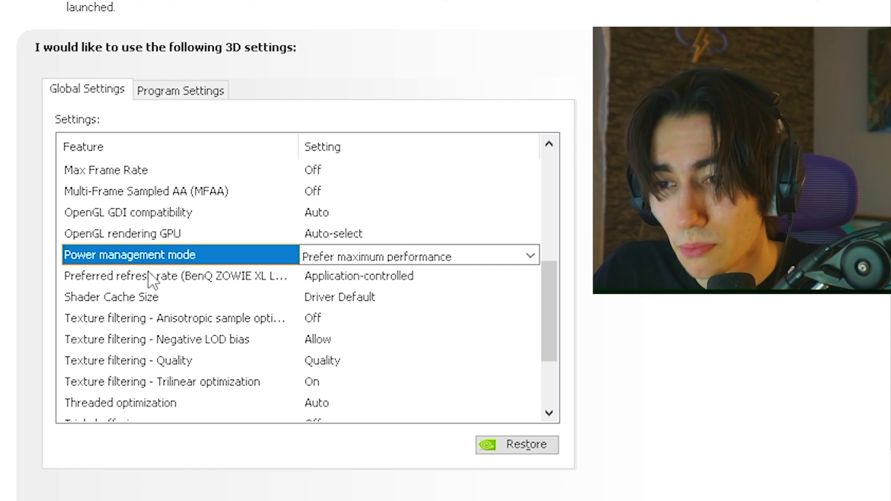
click(349, 279)
click(349, 278)
click(348, 294)
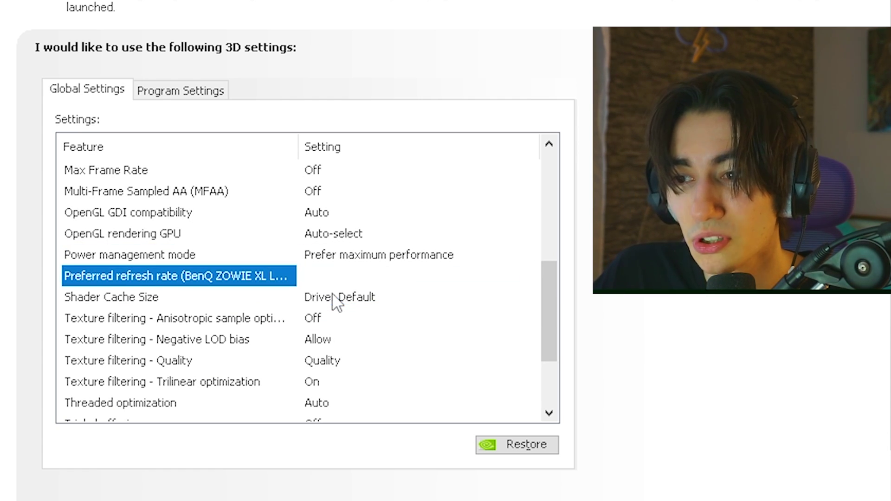
scroll(418, 371, up, 5)
scroll(544, 254, down, 2)
scroll(546, 274, down, 3)
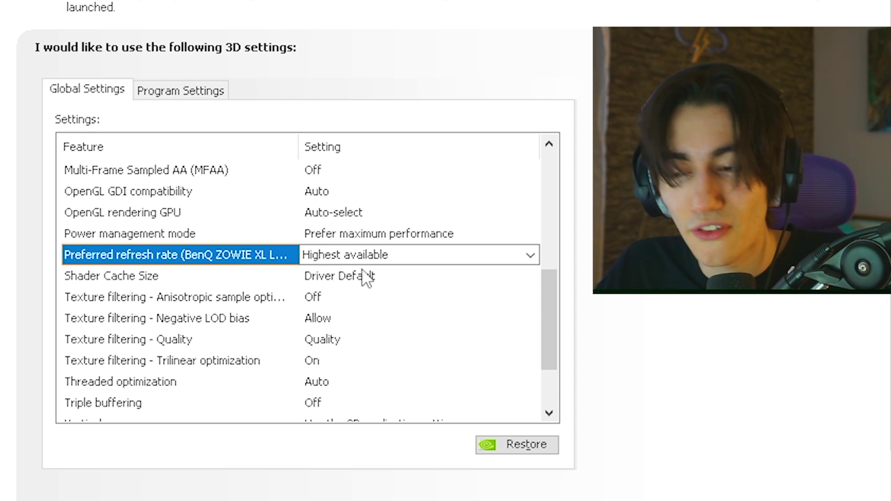
Step: Choose 10 GB for the global Shader Cache Size
click(345, 278)
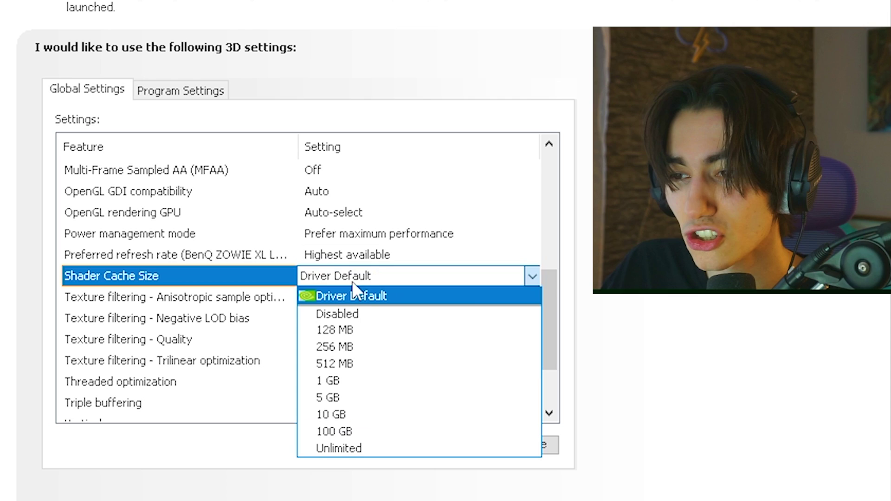
click(344, 414)
mouse_move(547, 265)
mouse_down()
mouse_move(546, 219)
mouse_move(538, 277)
mouse_up()
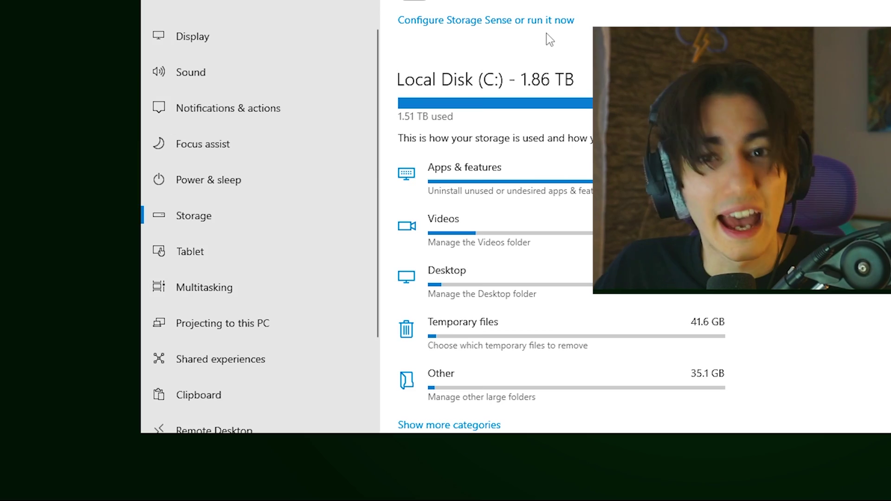
Step: Search Start for 'tempo' and open the Temporary files page in Storage settings
key(super)
text(tempo)
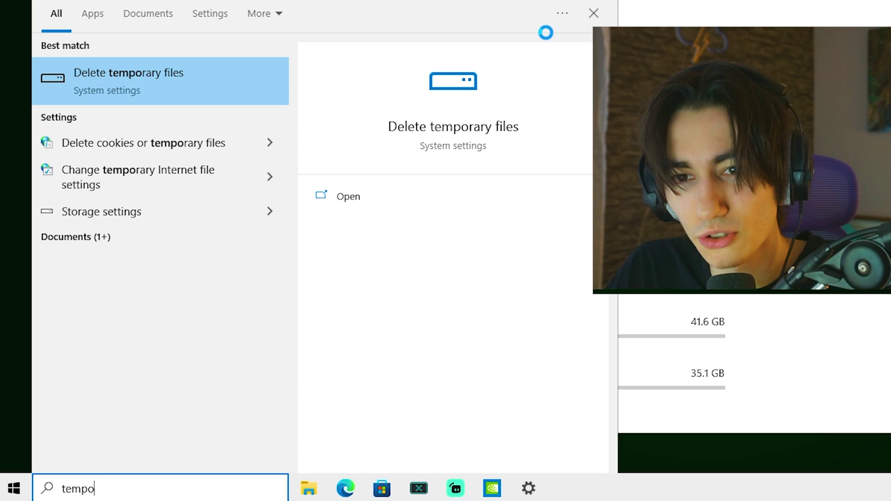
key(Return)
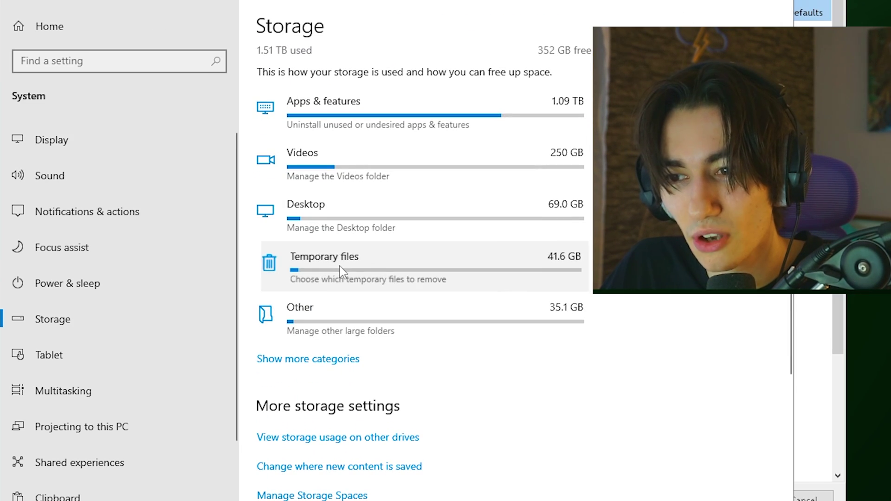
click(341, 272)
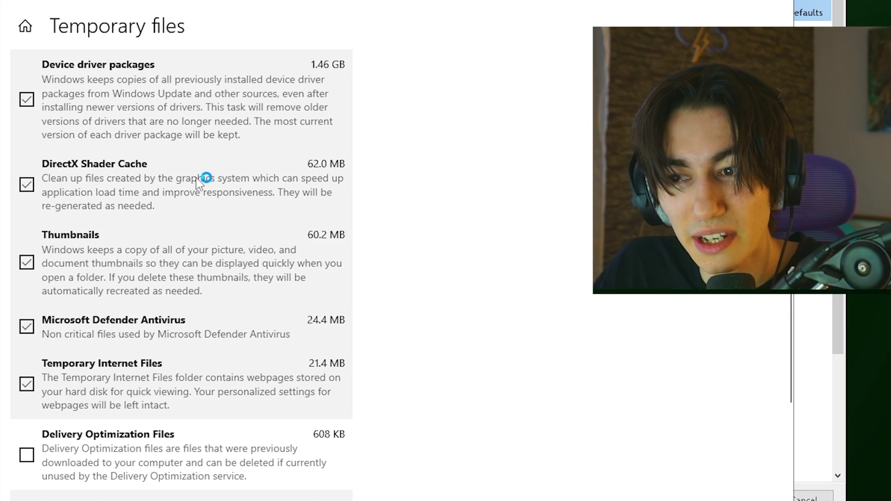
scroll(27, 197, up, 5)
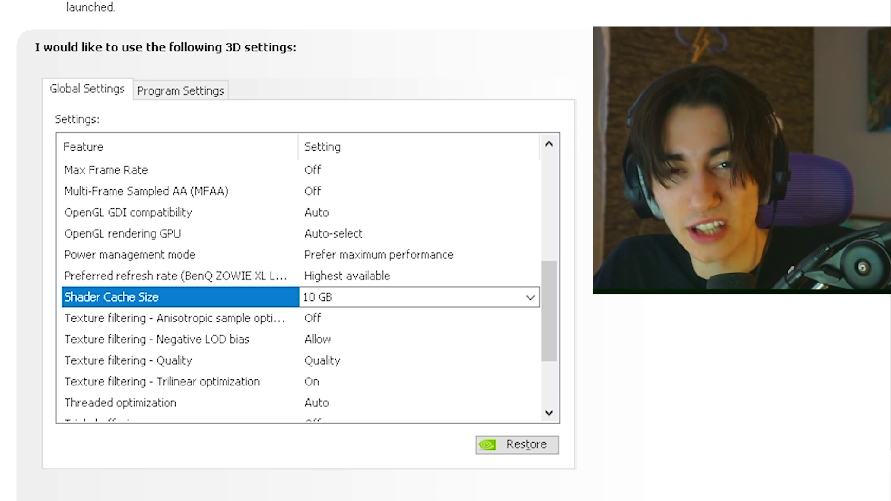
Step: Set Texture filtering - Quality to High performance in Global Settings
key(Down)
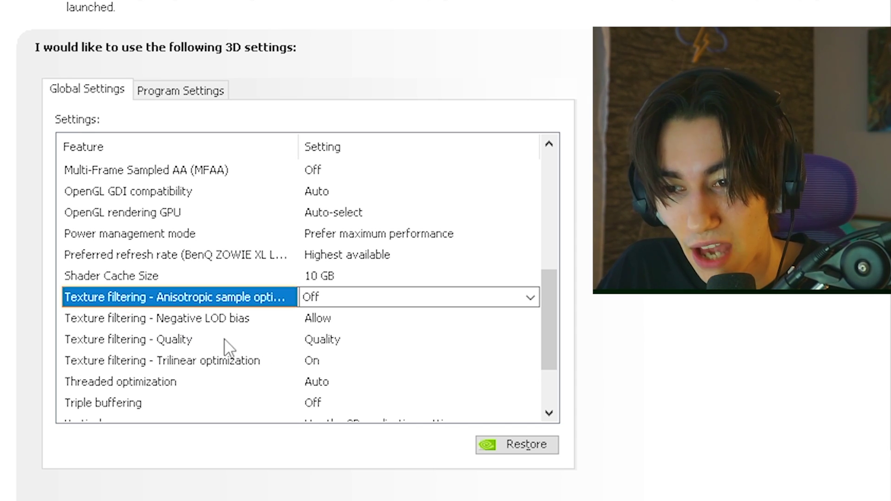
click(346, 341)
click(351, 339)
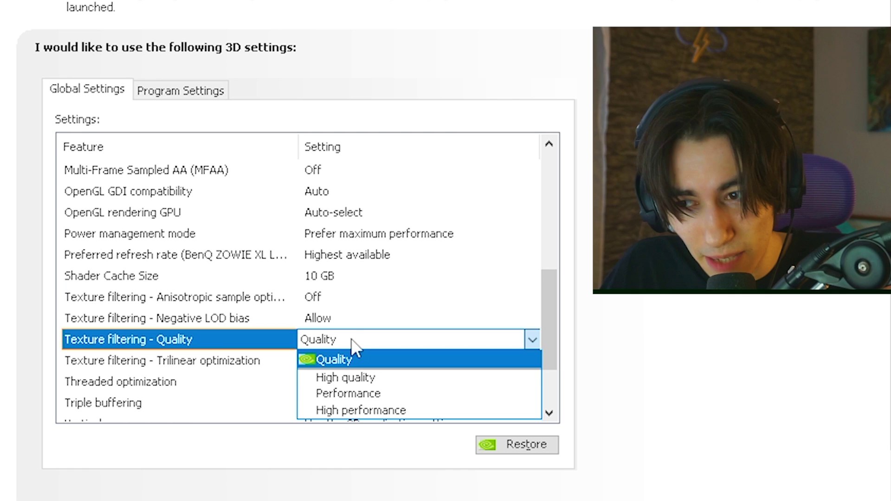
click(360, 411)
scroll(352, 418, up, 5)
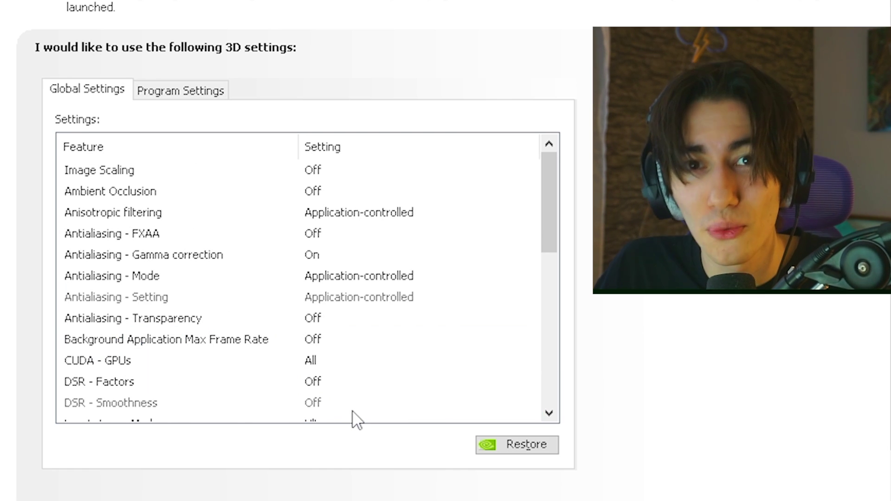
drag(551, 186, 553, 329)
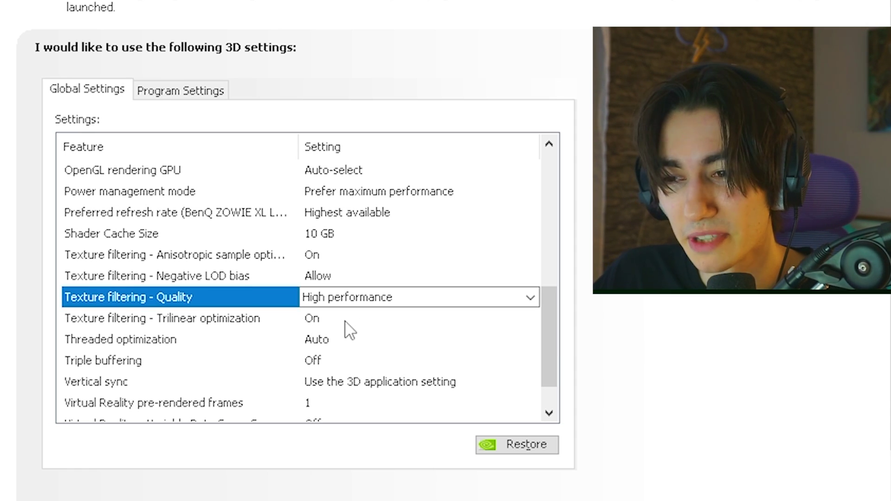
Step: Keep Trilinear optimization set to On
click(235, 322)
click(236, 322)
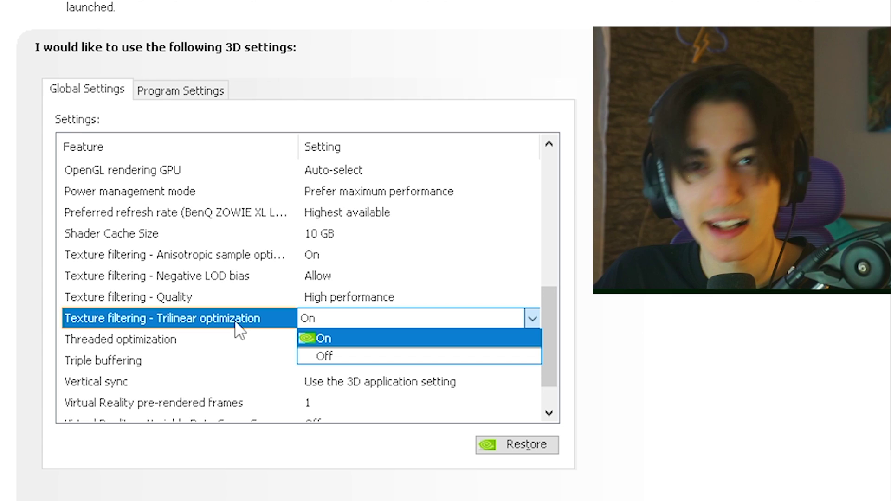
click(325, 338)
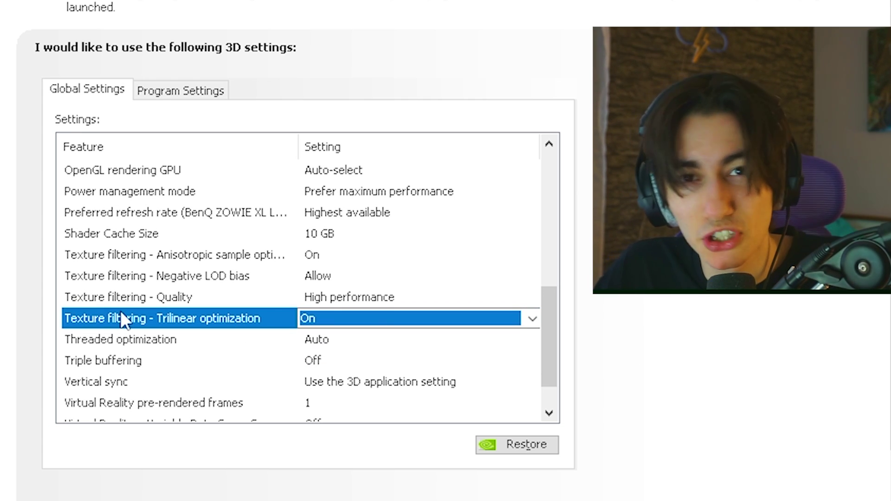
drag(550, 323, 548, 340)
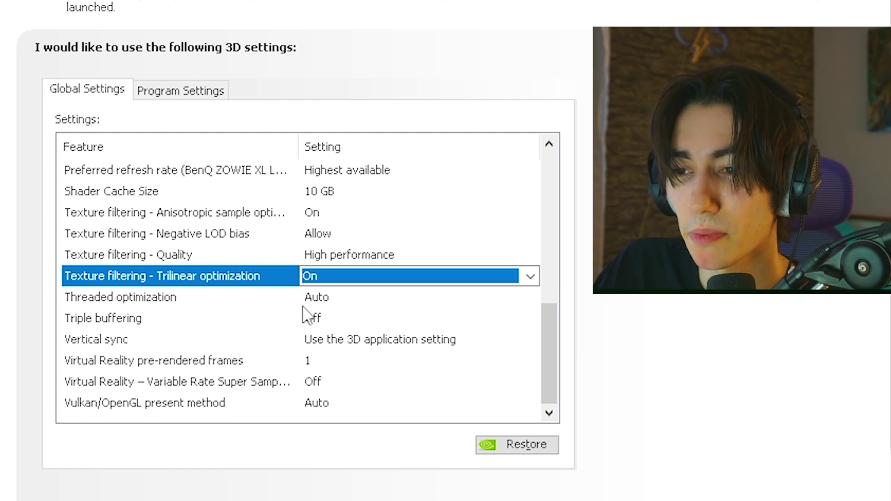
Step: Set Vertical sync to Off in Global Settings
click(373, 341)
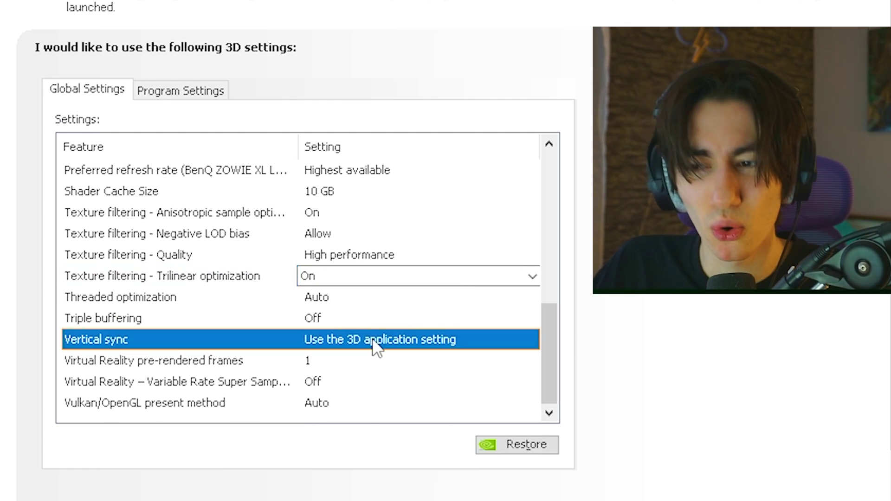
click(374, 344)
click(345, 374)
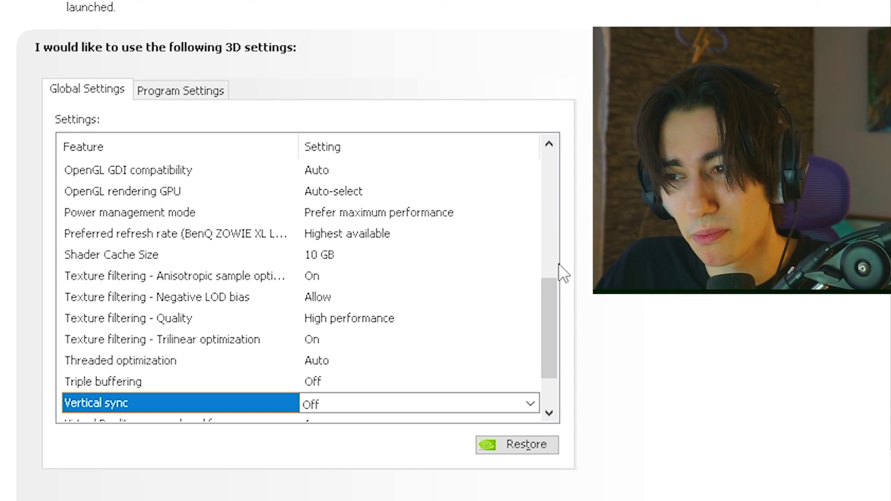
drag(548, 293, 538, 326)
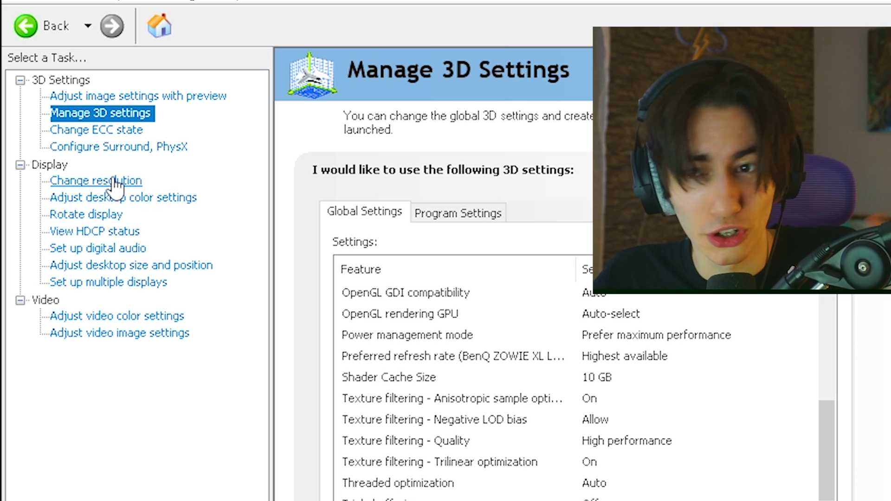
Step: On the Change resolution page, select PC 1920 × 1080 with a 360Hz refresh rate
click(110, 181)
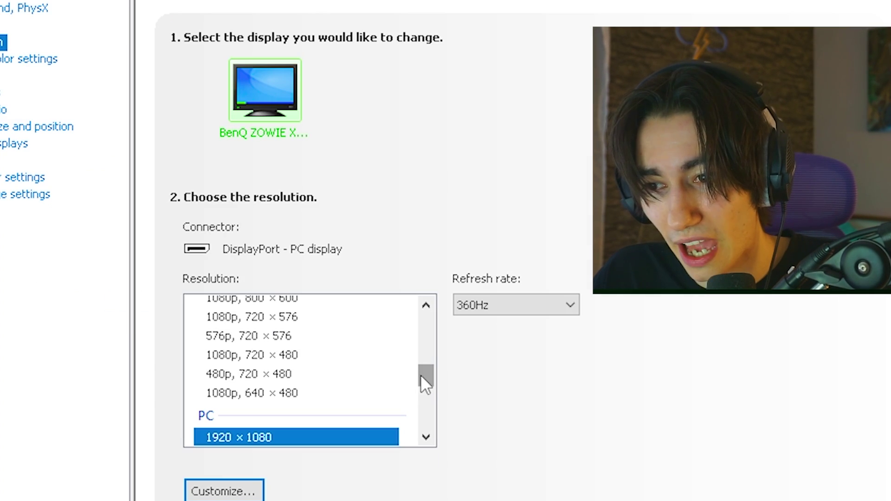
drag(560, 500, 560, 455)
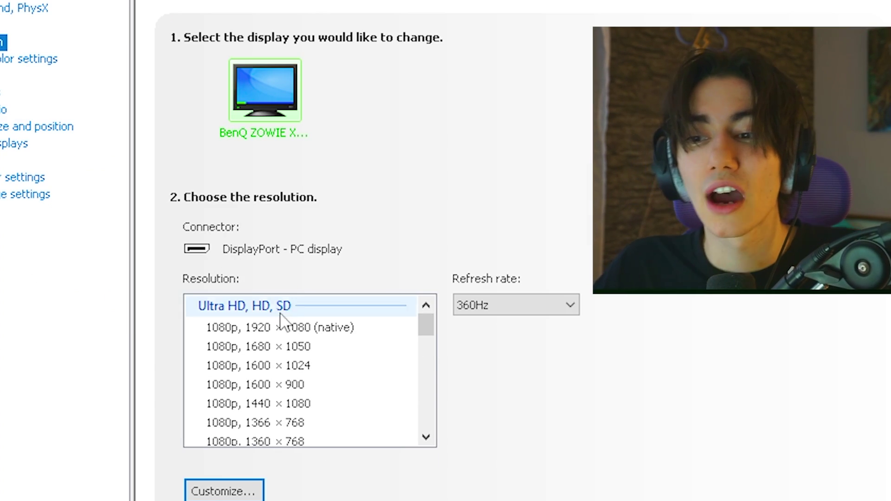
click(232, 343)
click(231, 331)
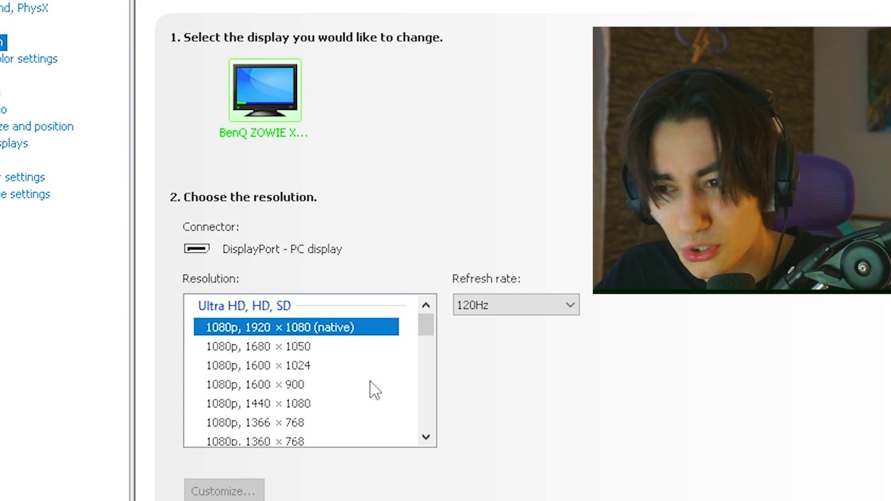
click(495, 305)
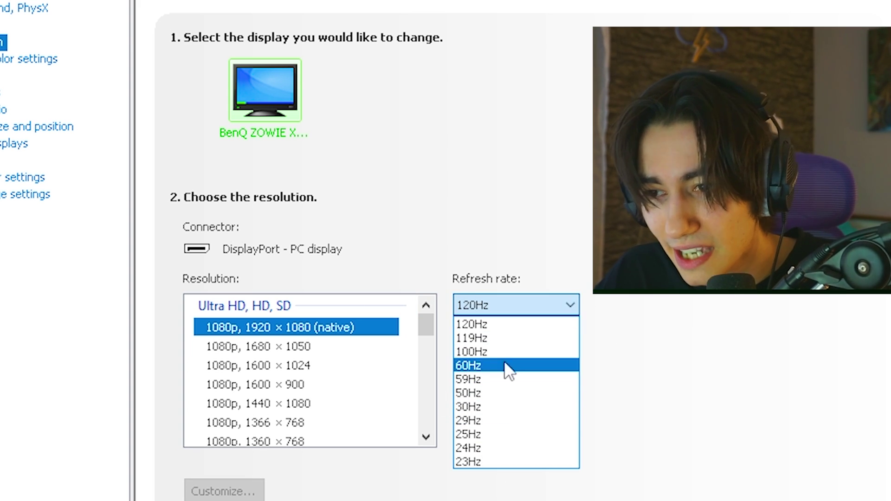
click(422, 310)
drag(424, 322, 407, 383)
scroll(404, 385, down, 2)
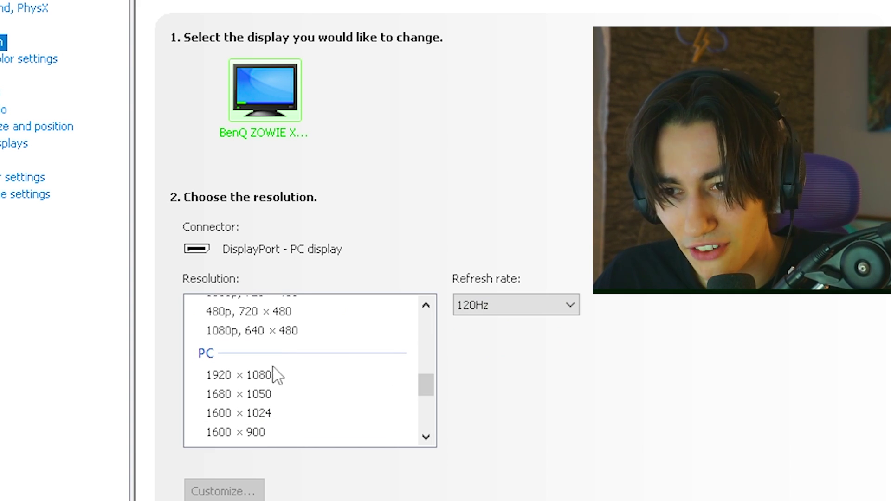
click(262, 375)
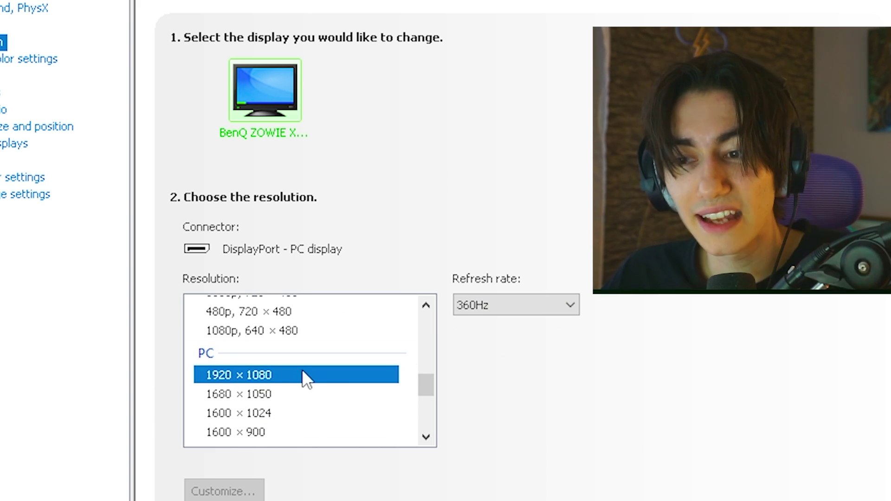
click(492, 306)
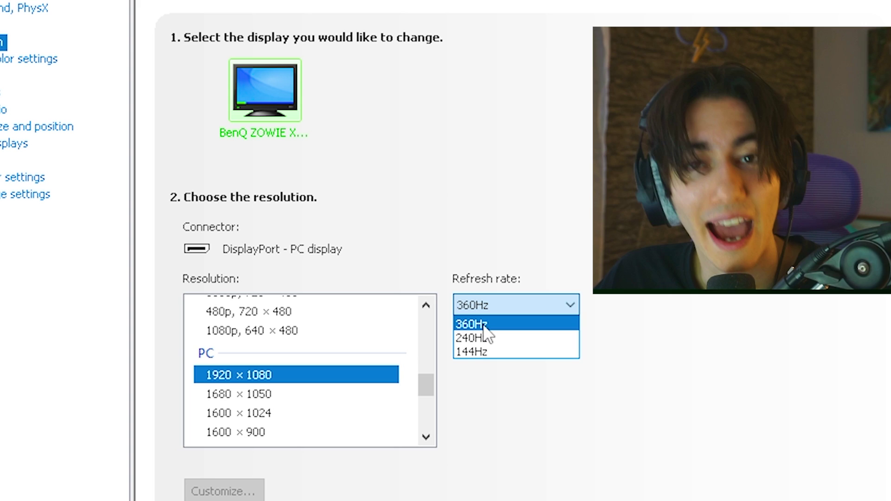
click(177, 238)
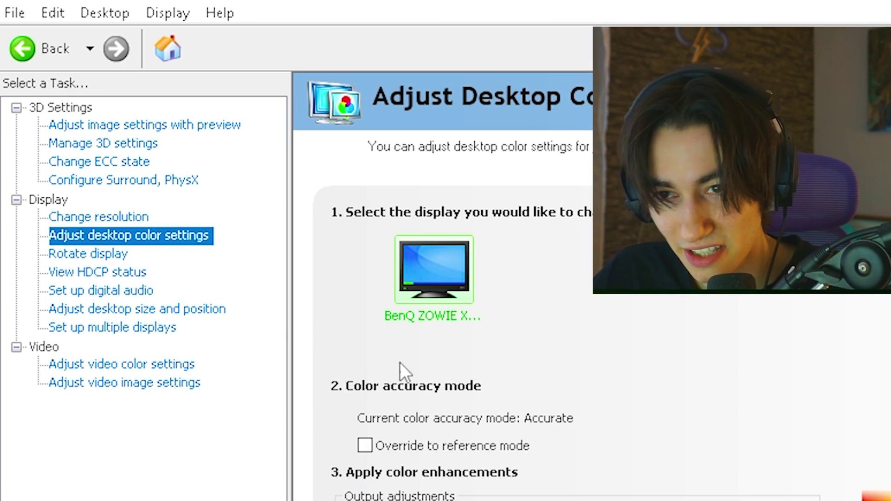
Step: In video color settings, choose With the NVIDIA settings and raise Saturation from 50% to 68%
scroll(511, 381, down, 2)
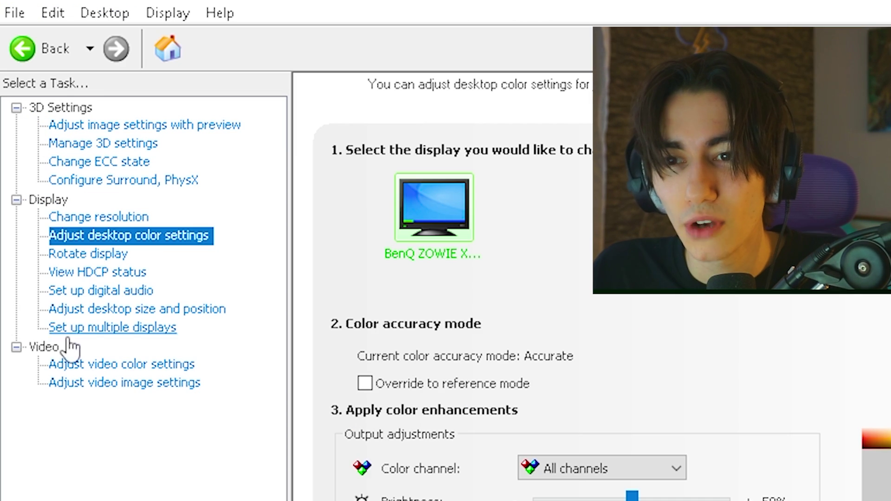
click(106, 366)
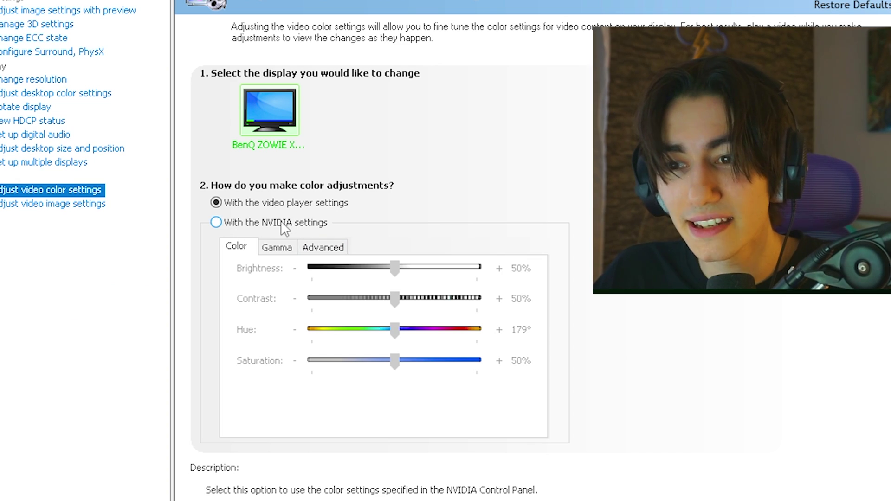
click(264, 224)
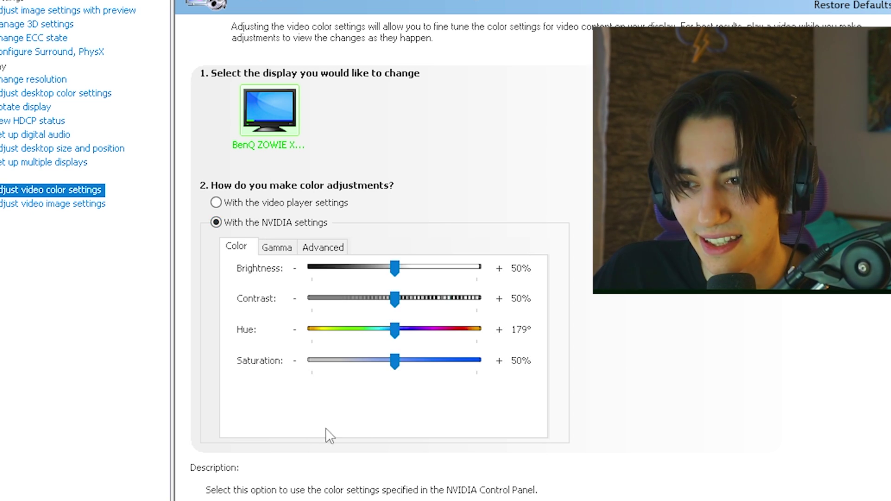
drag(394, 360, 432, 360)
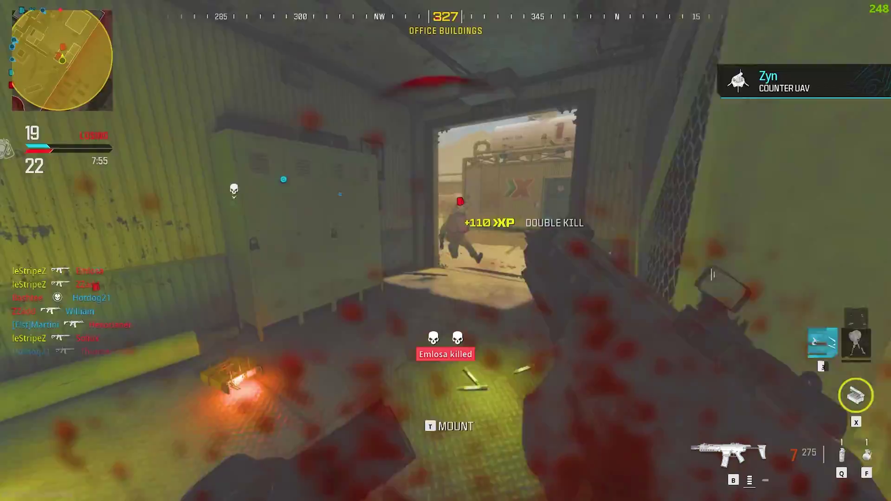
Step: Move out through the doorway and sprint along the container toward the fence
key(r)
key(w)
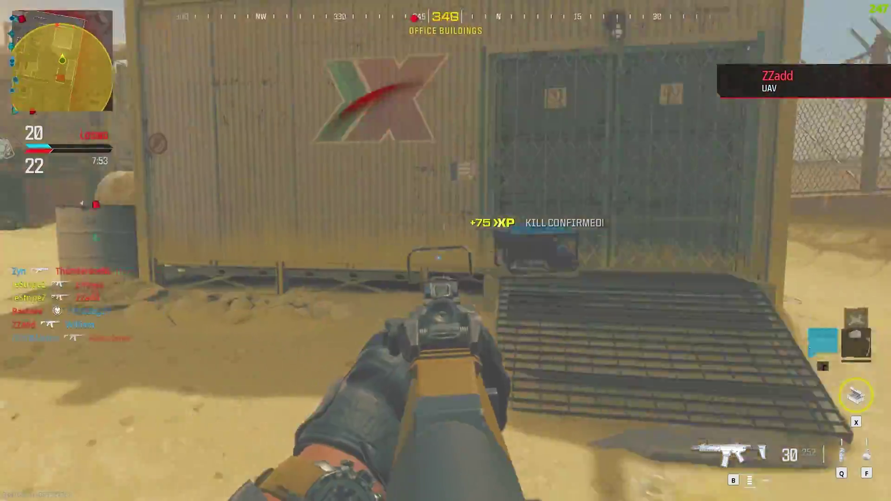
key(w)
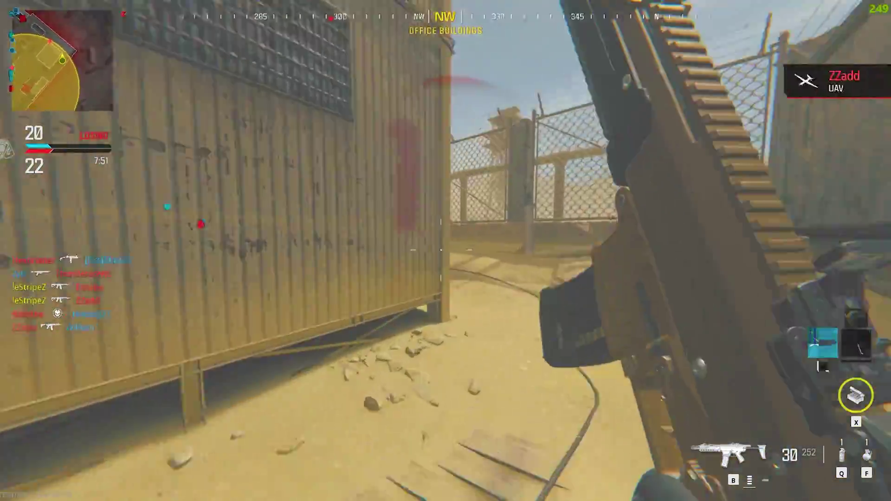
Step: Aim down sights, shoot the enemies ahead, reload, and eliminate the next enemy
right_click(445, 251)
click(446, 250)
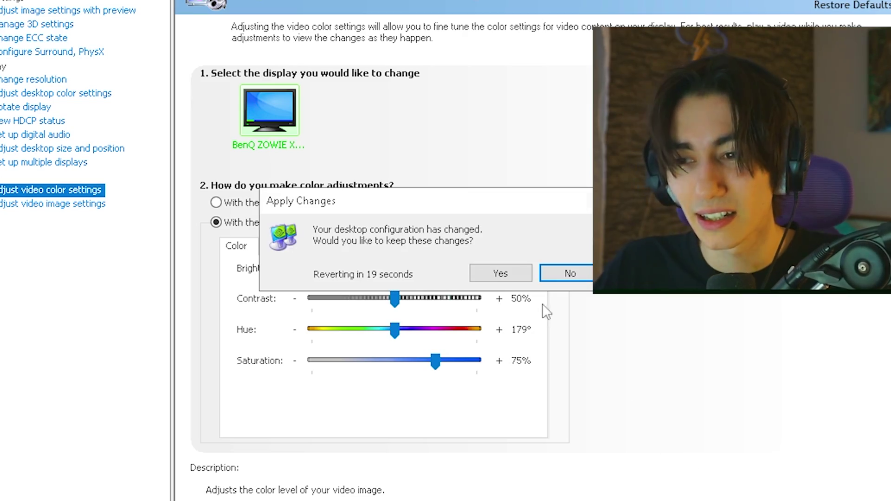
click(497, 271)
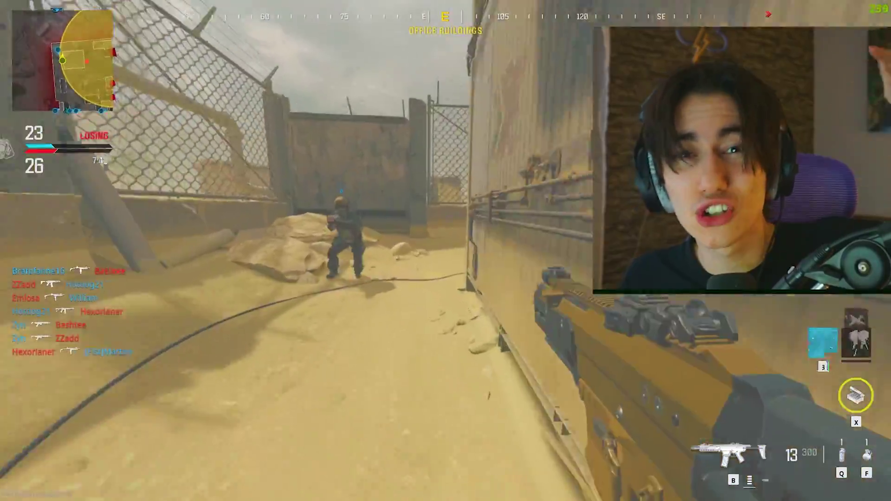
key(r)
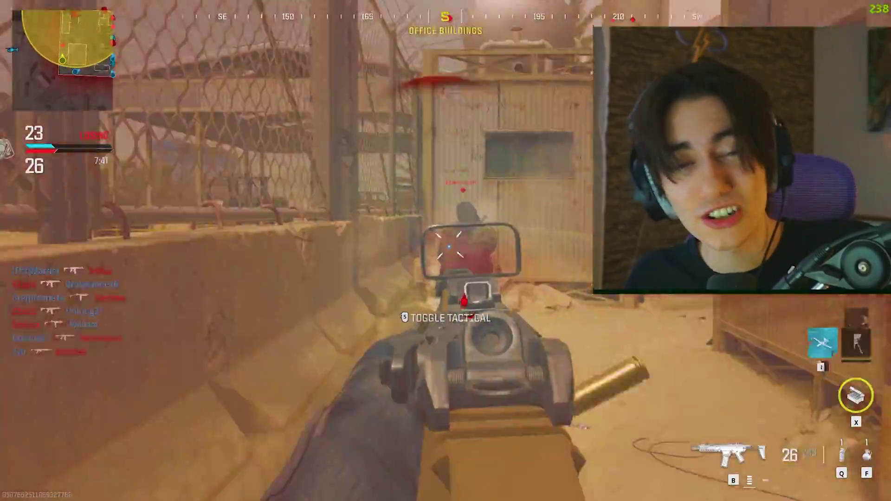
click(446, 251)
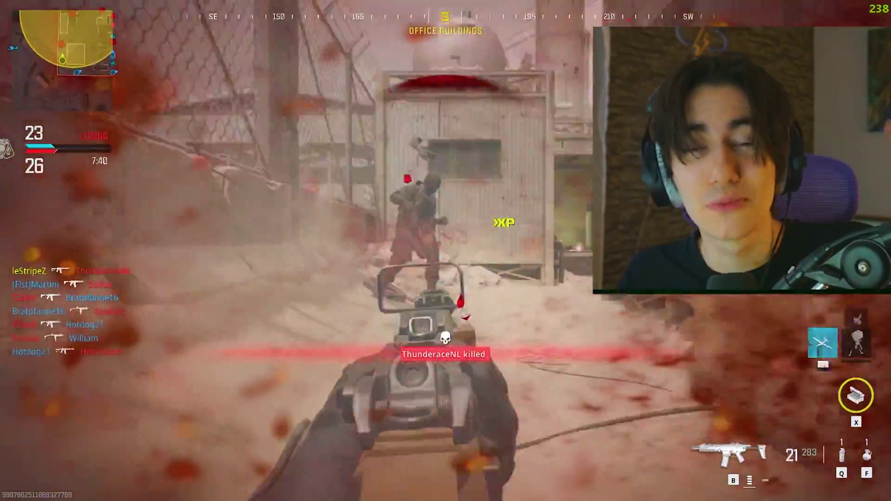